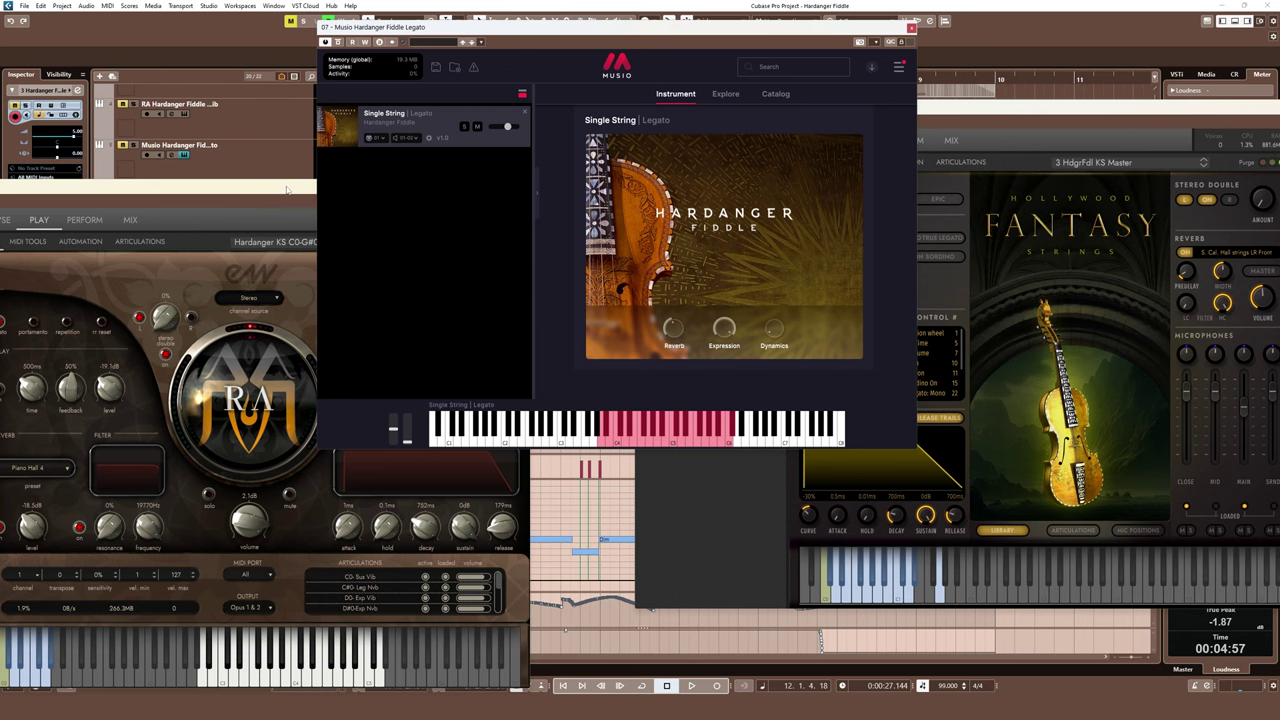
Close the RA Hardanger, Musio and Hollywood Fantasy Strings instrument windows.
left_click(288, 189)
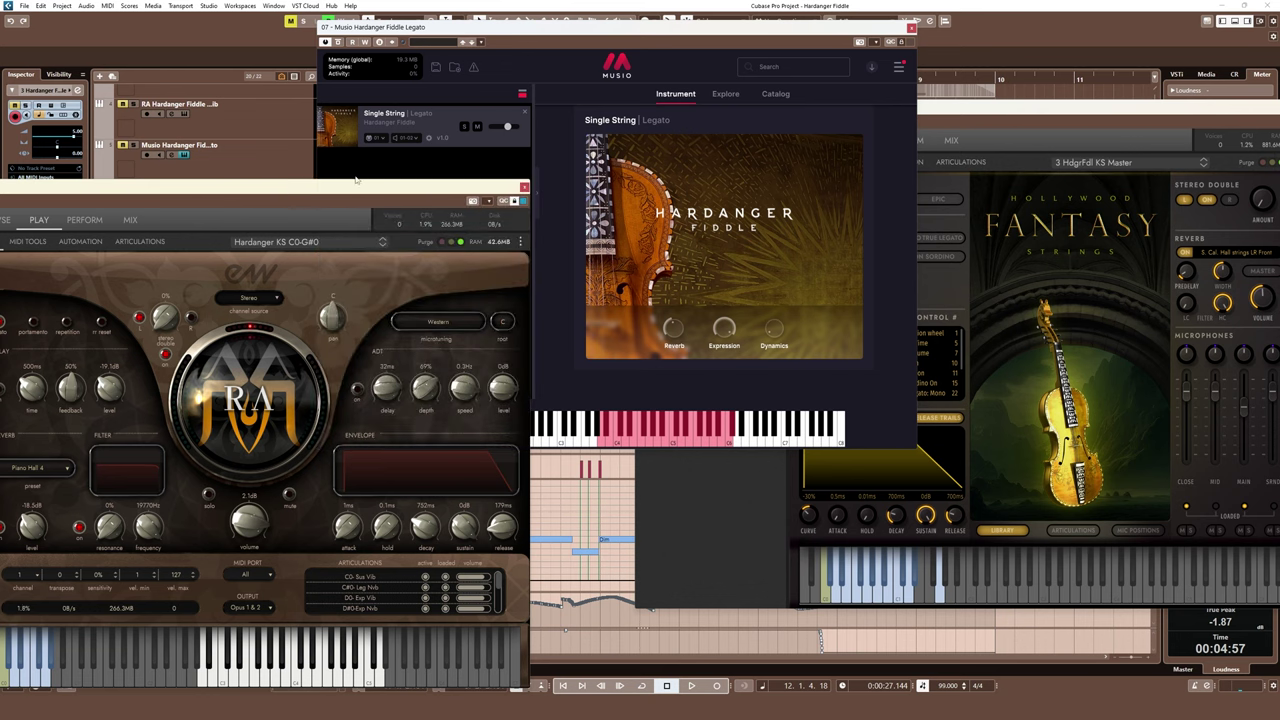
left_click(524, 187)
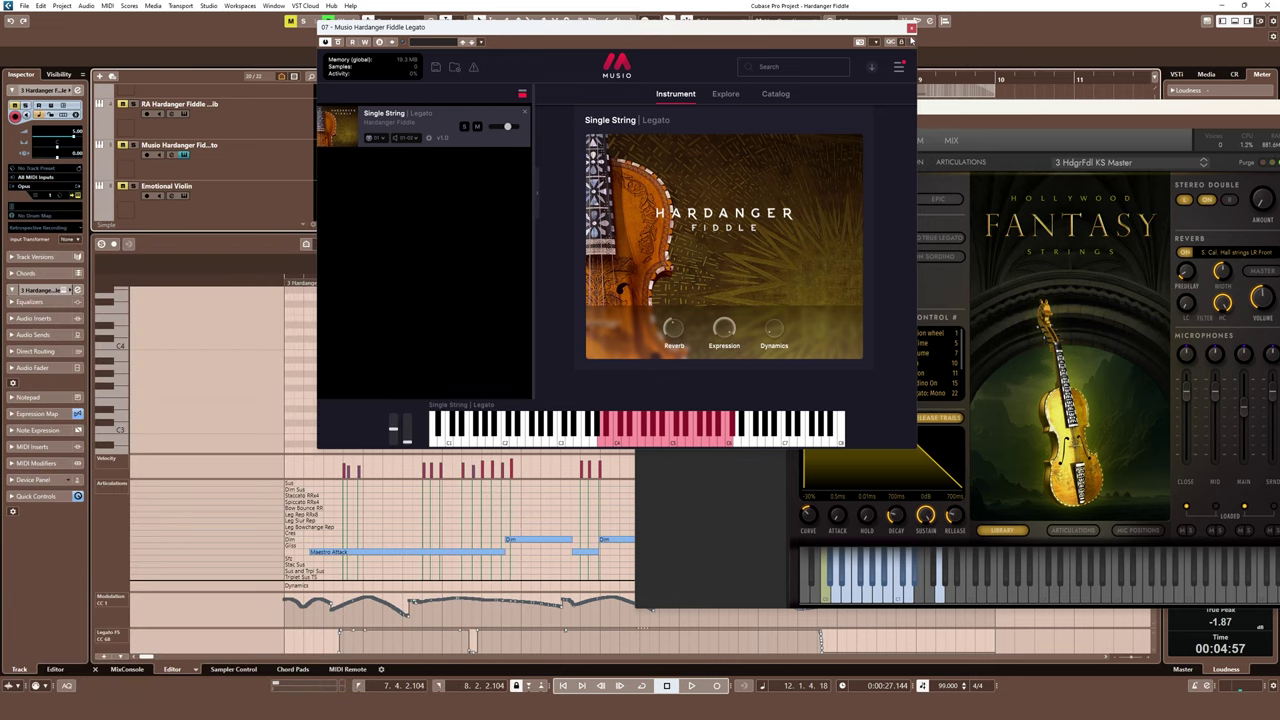
left_click(911, 28)
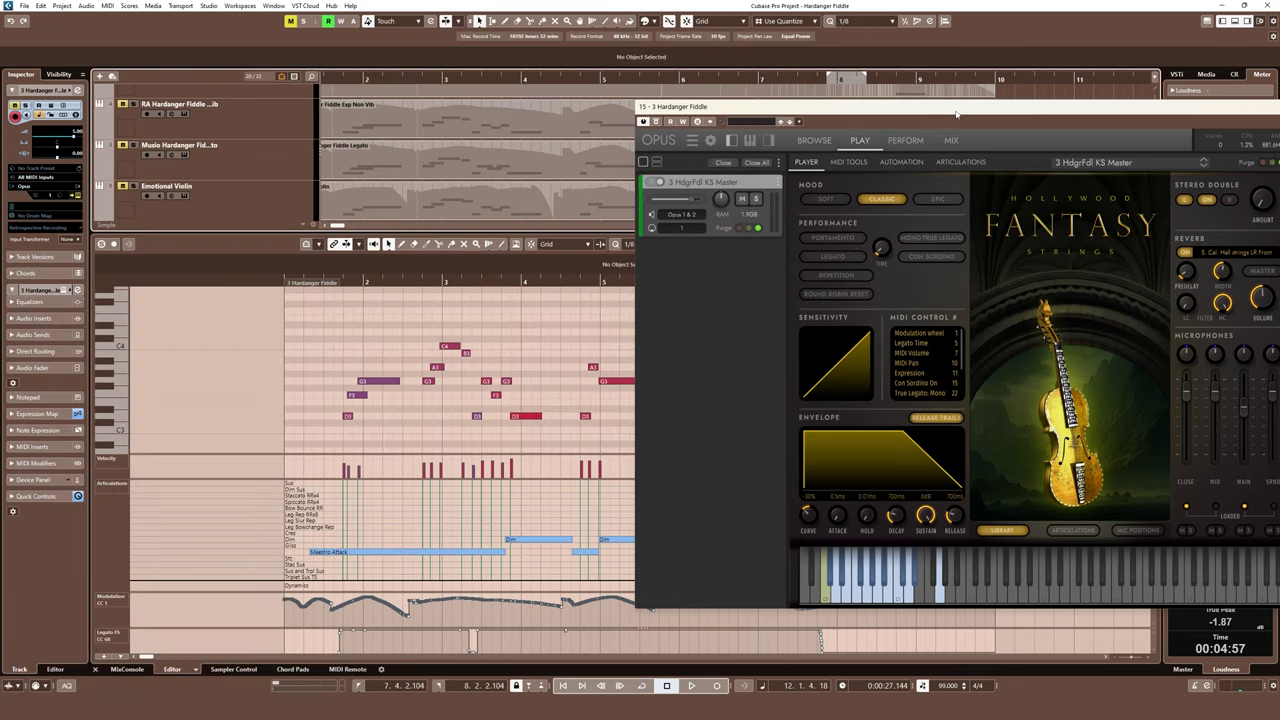
left_click_drag(957, 112, 621, 130)
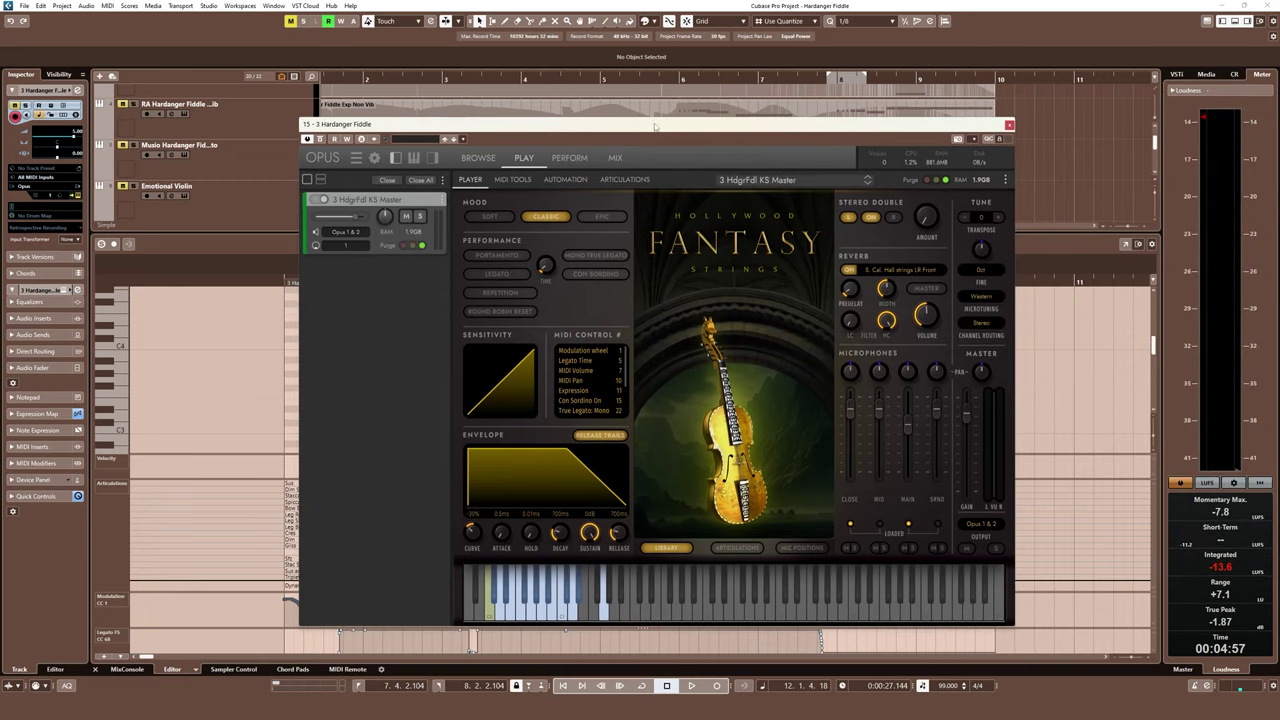
left_click(1009, 126)
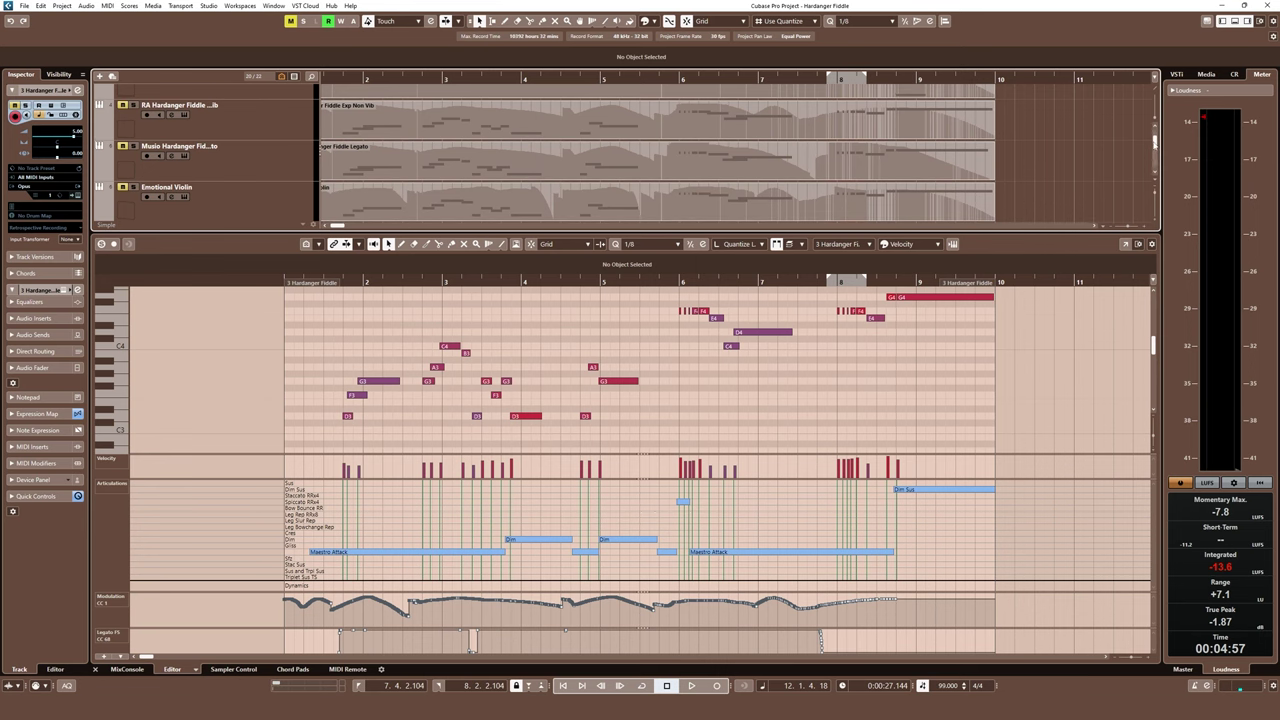
Browse the percussion tracks and briefly open the Bodhran 14 inch instrument.
scroll(640, 150, "up", 2)
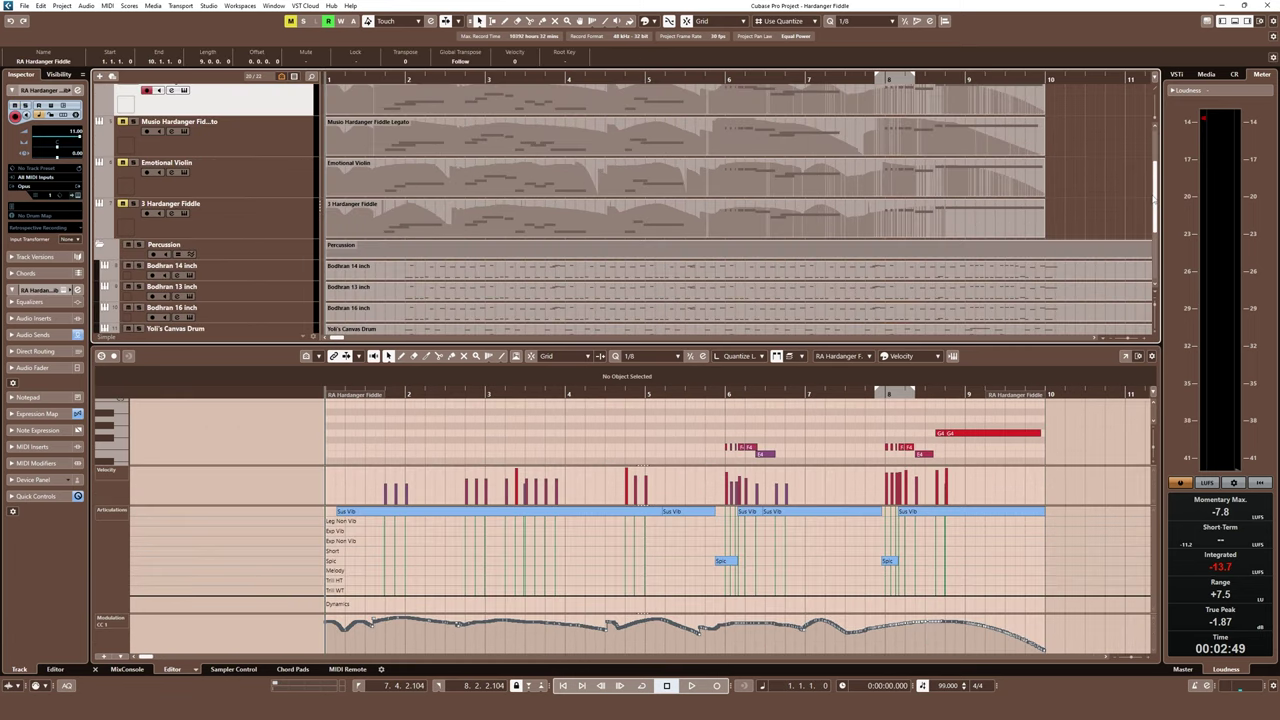
scroll(1149, 201, "down", 1)
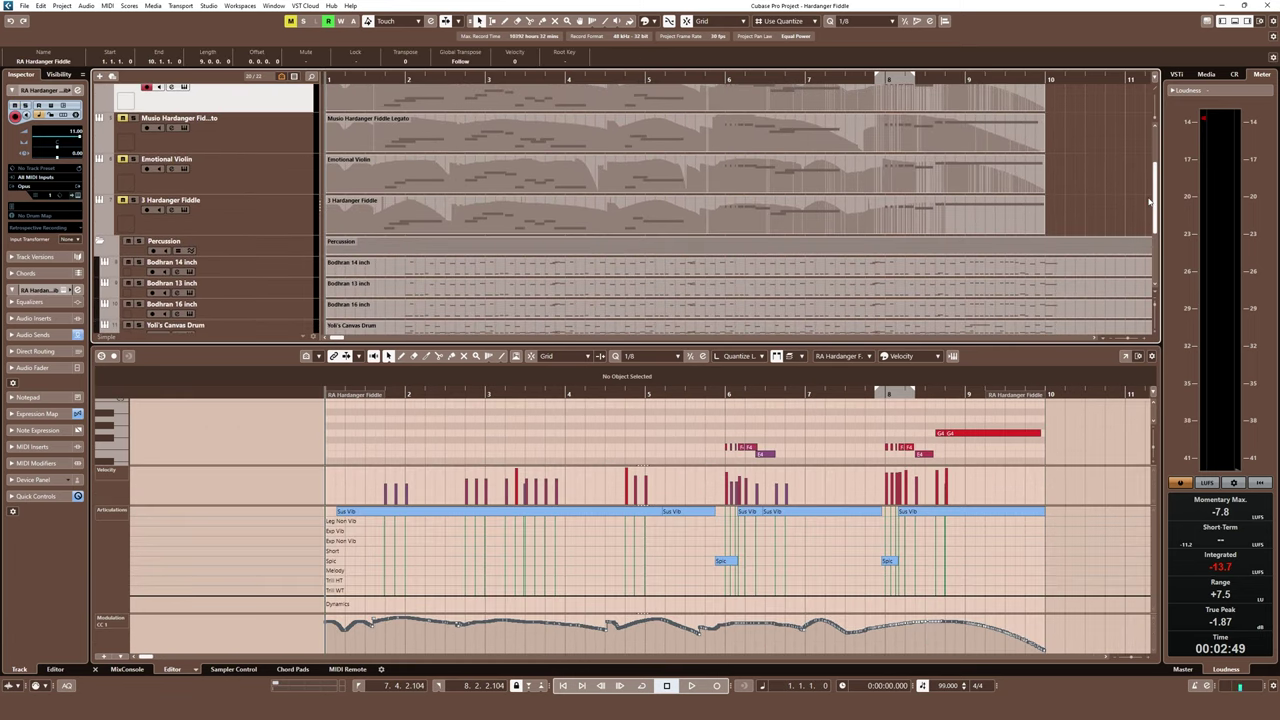
scroll(199, 236, "down", 2)
left_click(190, 235)
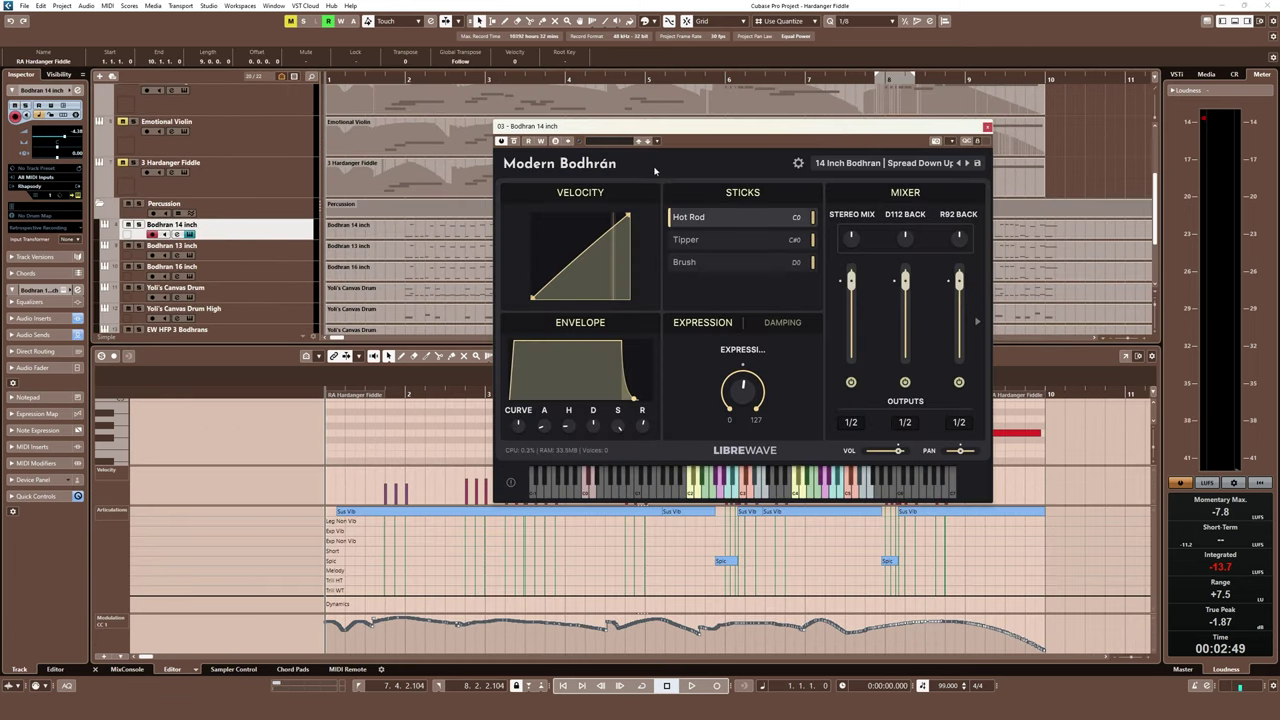
left_click(296, 266)
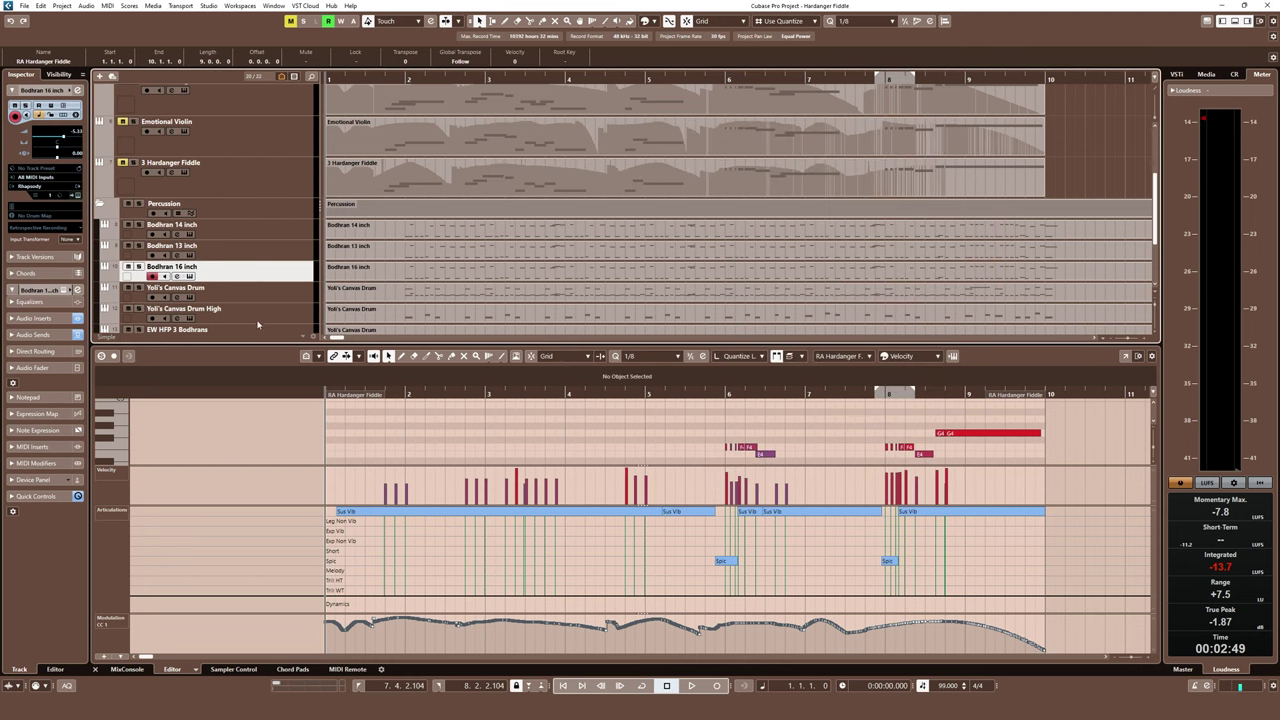
Scroll the track list back up to the RA Hardanger Fiddle track.
scroll(270, 290, "down", 2)
scroll(282, 262, "down", 3)
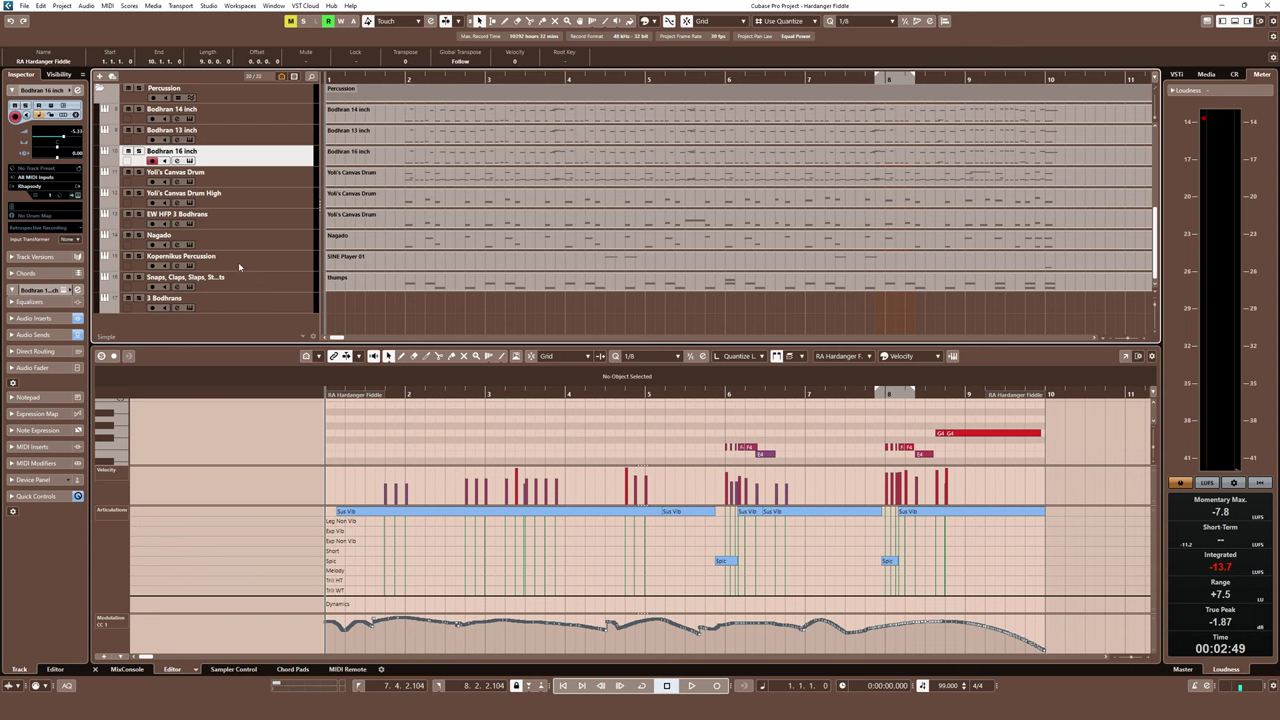
scroll(250, 280, "up", 1)
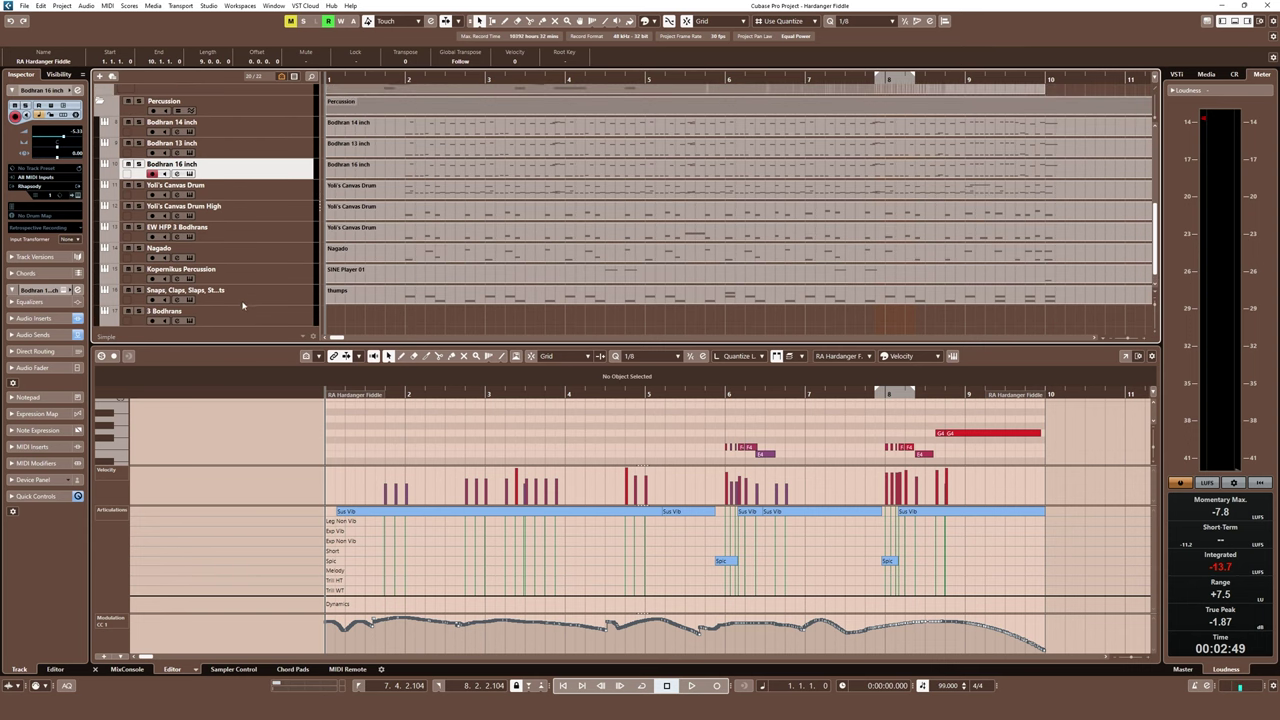
scroll(249, 313, "up", 1)
scroll(235, 265, "up", 1)
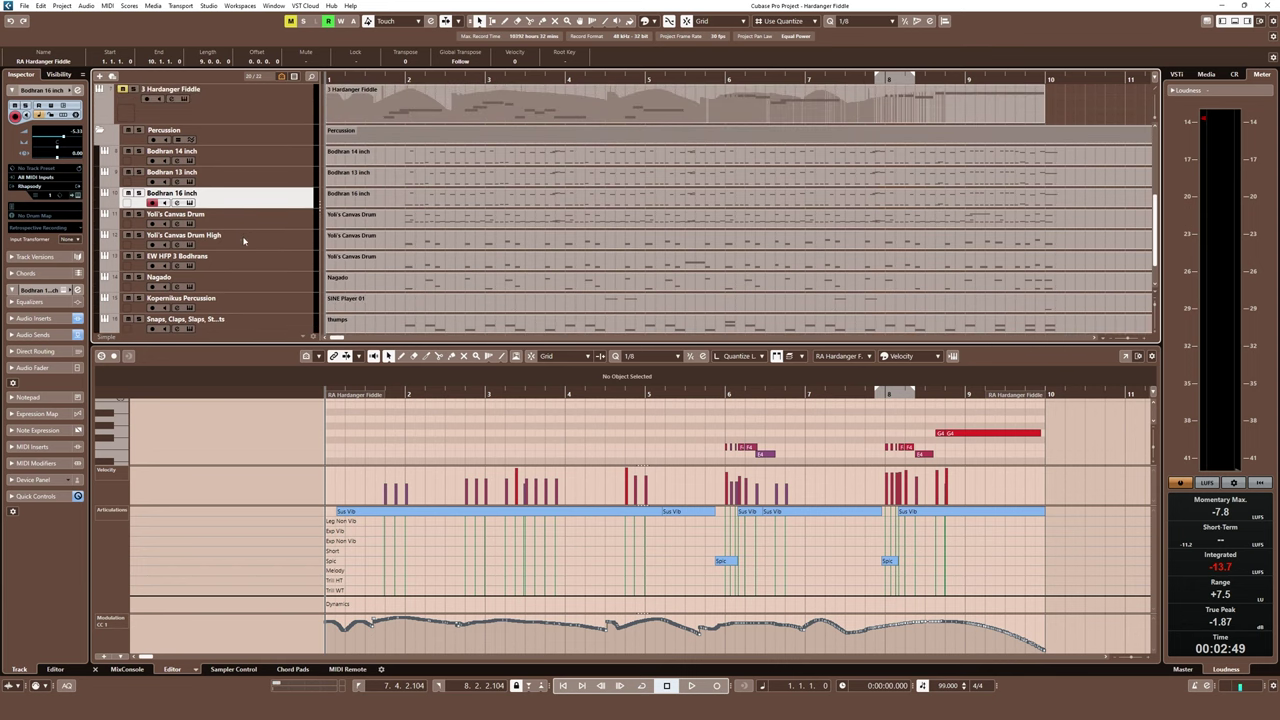
scroll(243, 240, "up", 2)
scroll(243, 240, "up", 2)
scroll(243, 240, "up", 3)
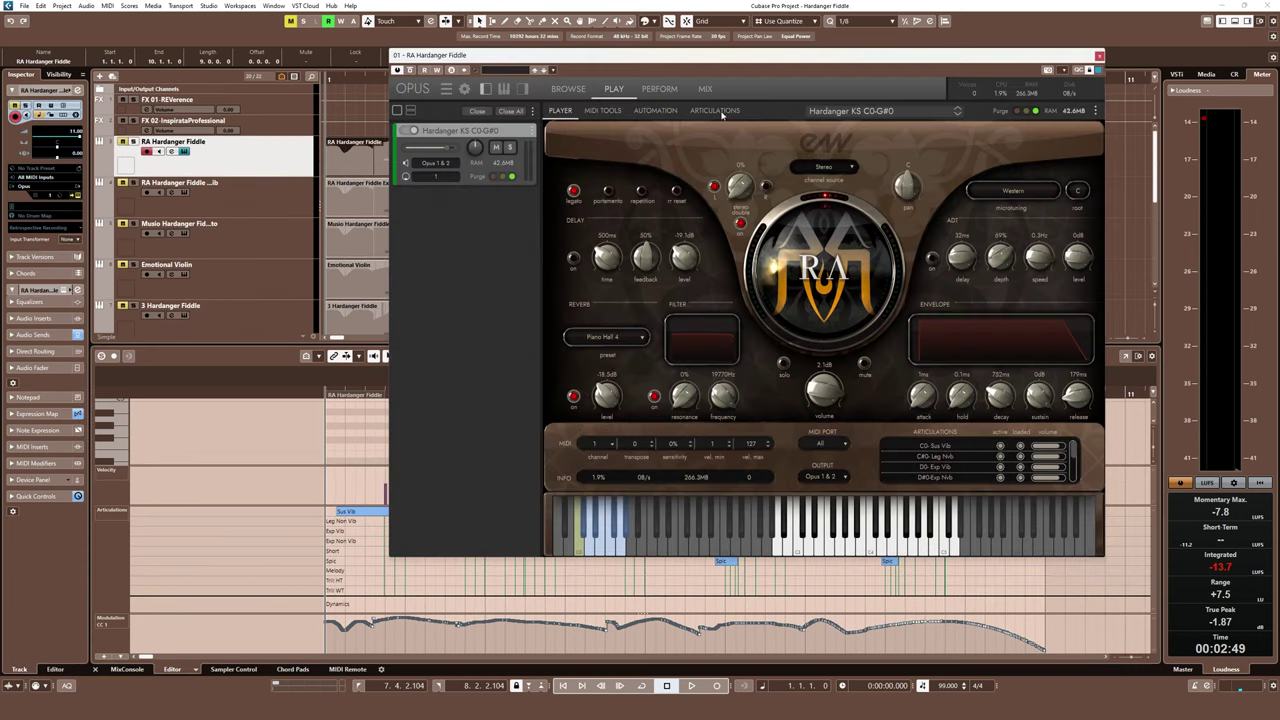
Play the Sus Vib fiddle melody with its articulations shown, then select the Exp Non Vib track.
left_click(734, 112)
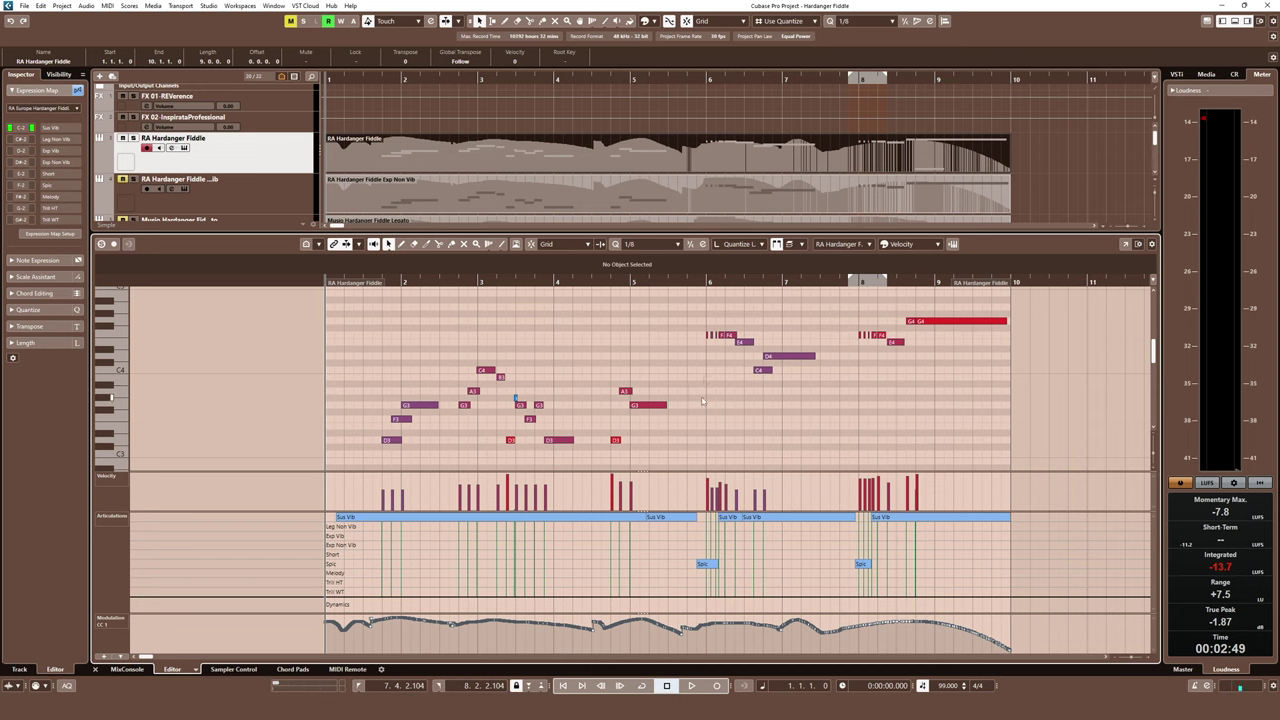
key("space")
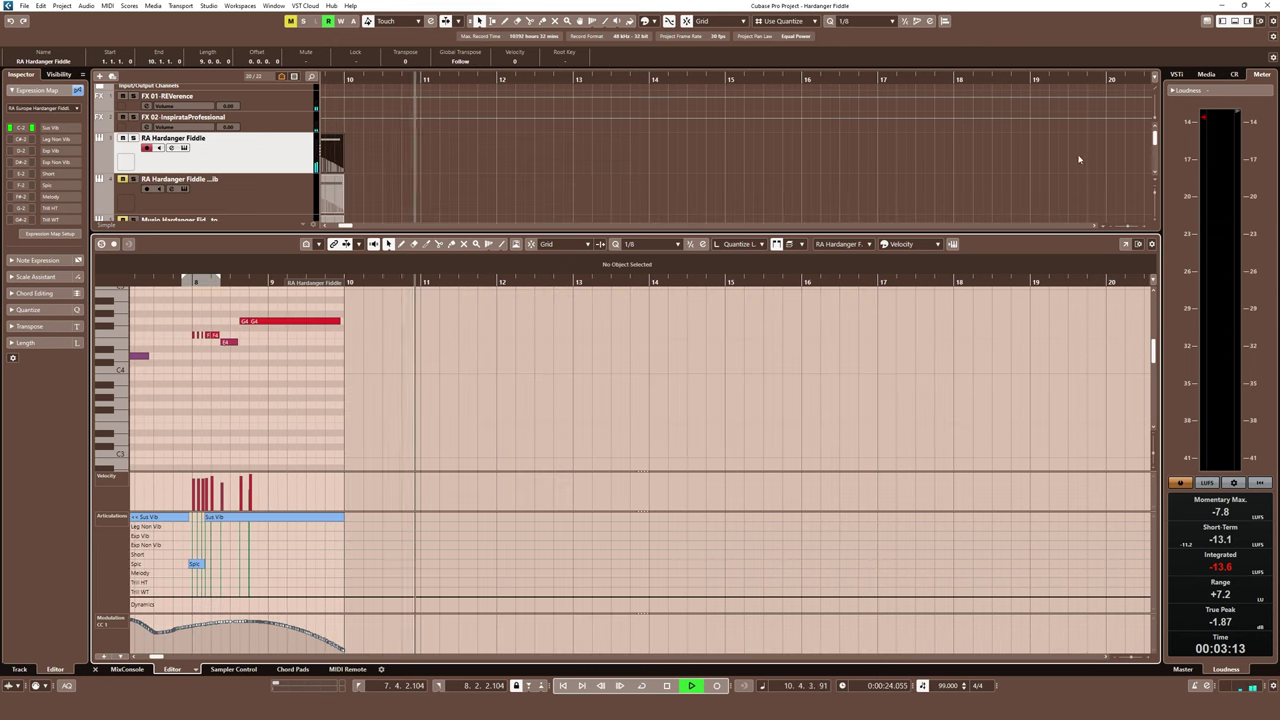
left_click(348, 201)
Return to the start and play the Exp Non Vib melody to its end.
key("space")
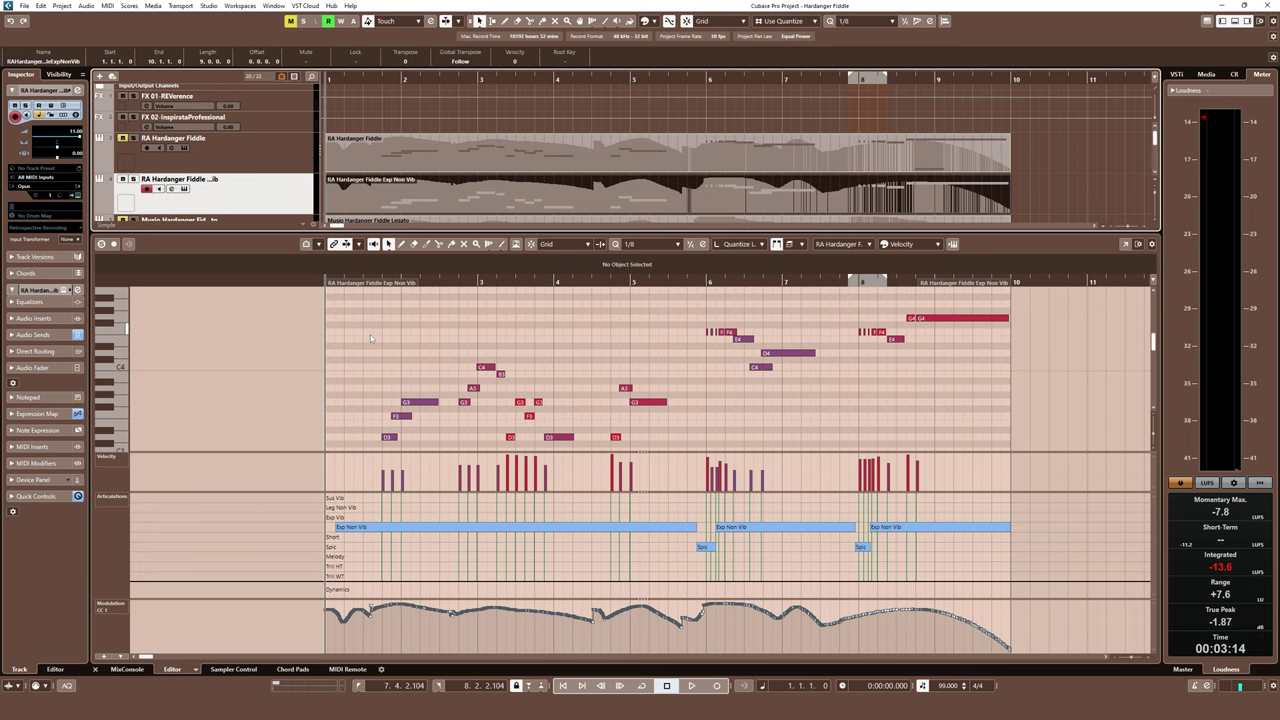
key("space")
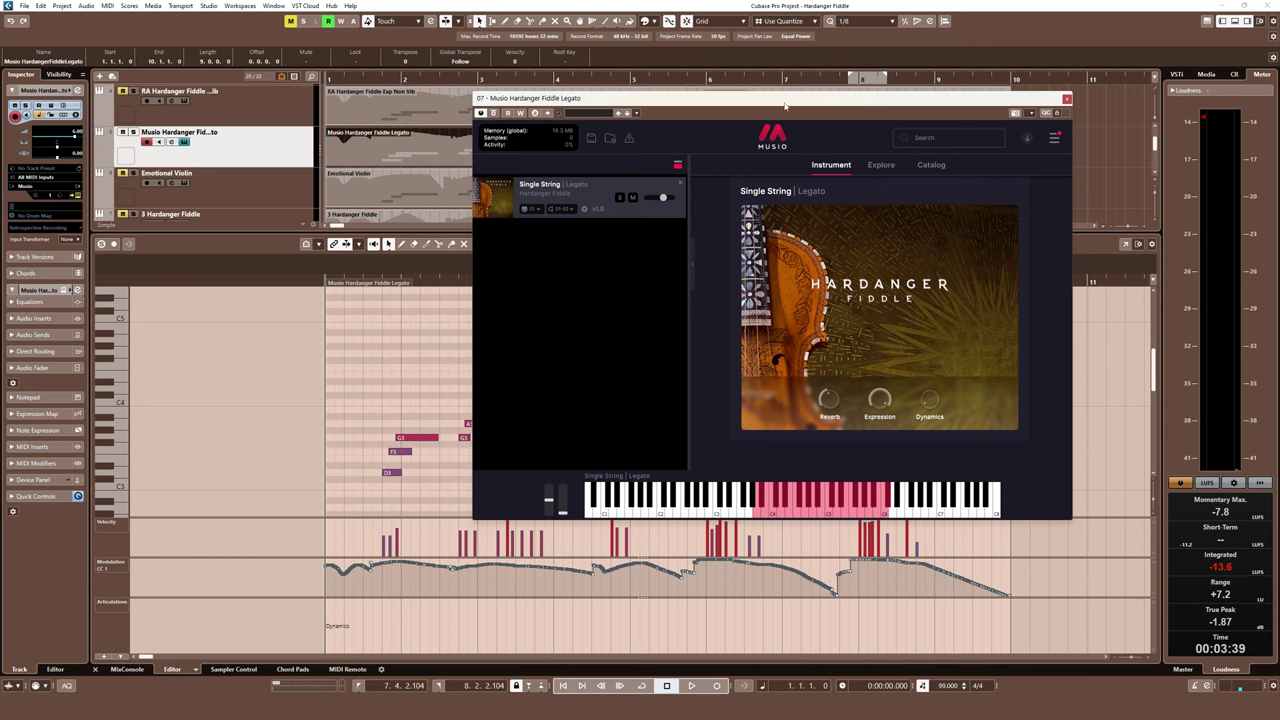
Close the Musio instrument window and play the Musio Hardanger Fiddle Legato melody.
left_click_drag(785, 104, 838, 72)
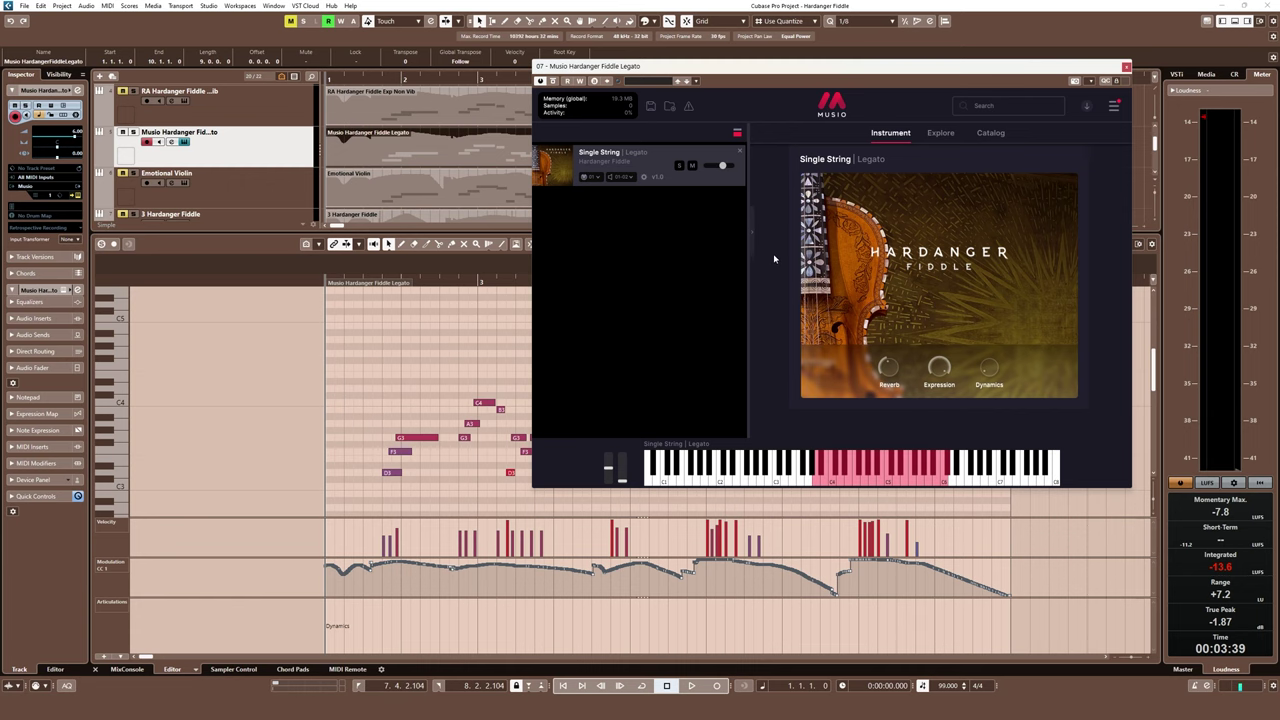
left_click(475, 351)
key("space")
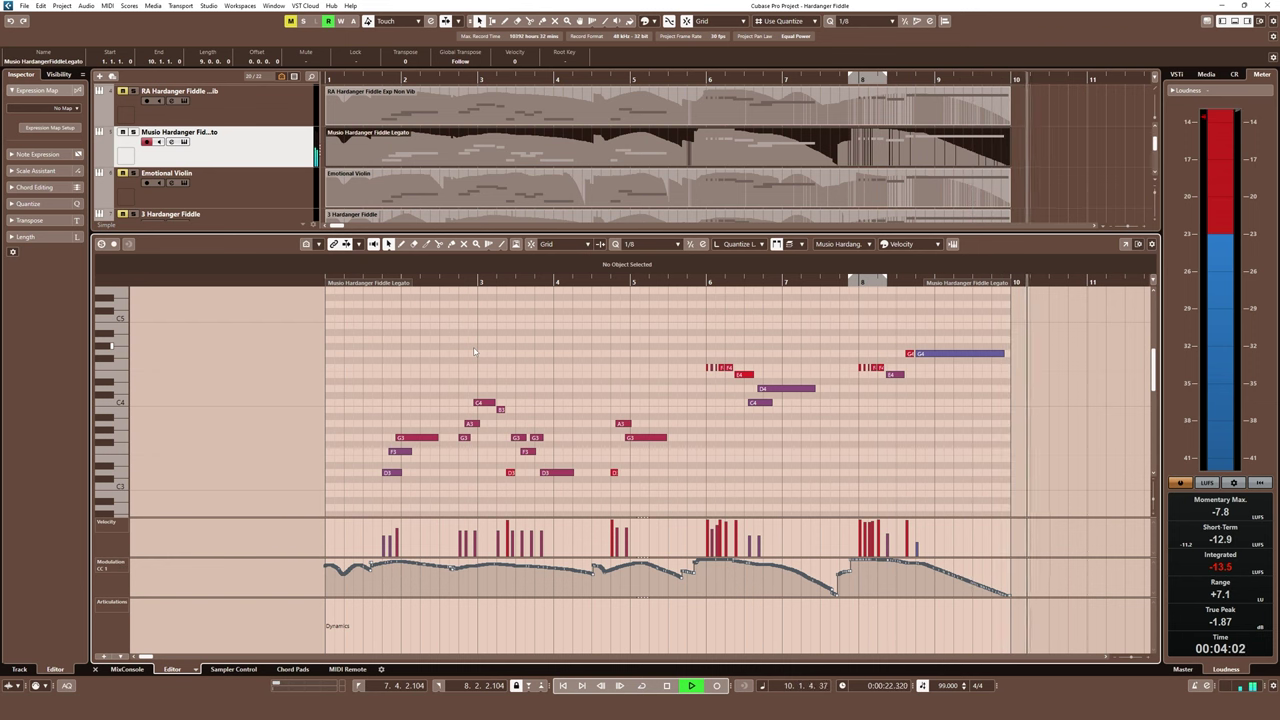
Stop playback, select Emotional Violin and inspect its Kontakt Expert settings page.
key("space")
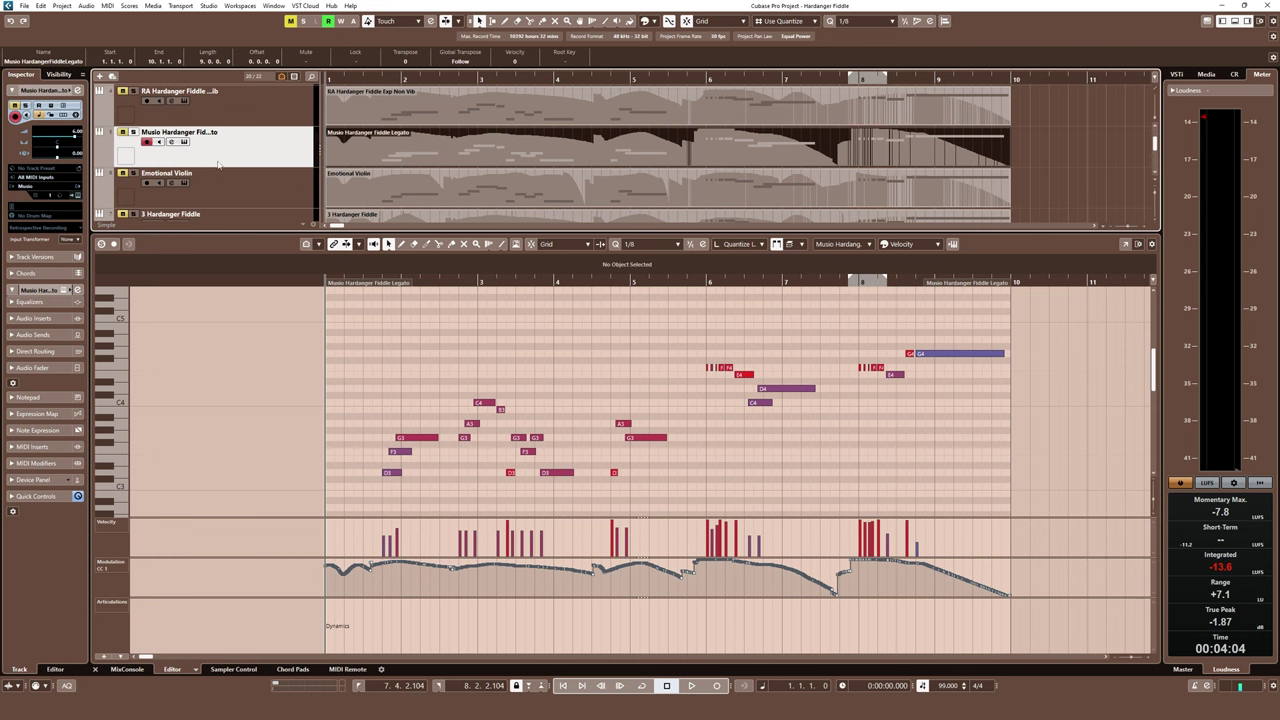
left_click(202, 198)
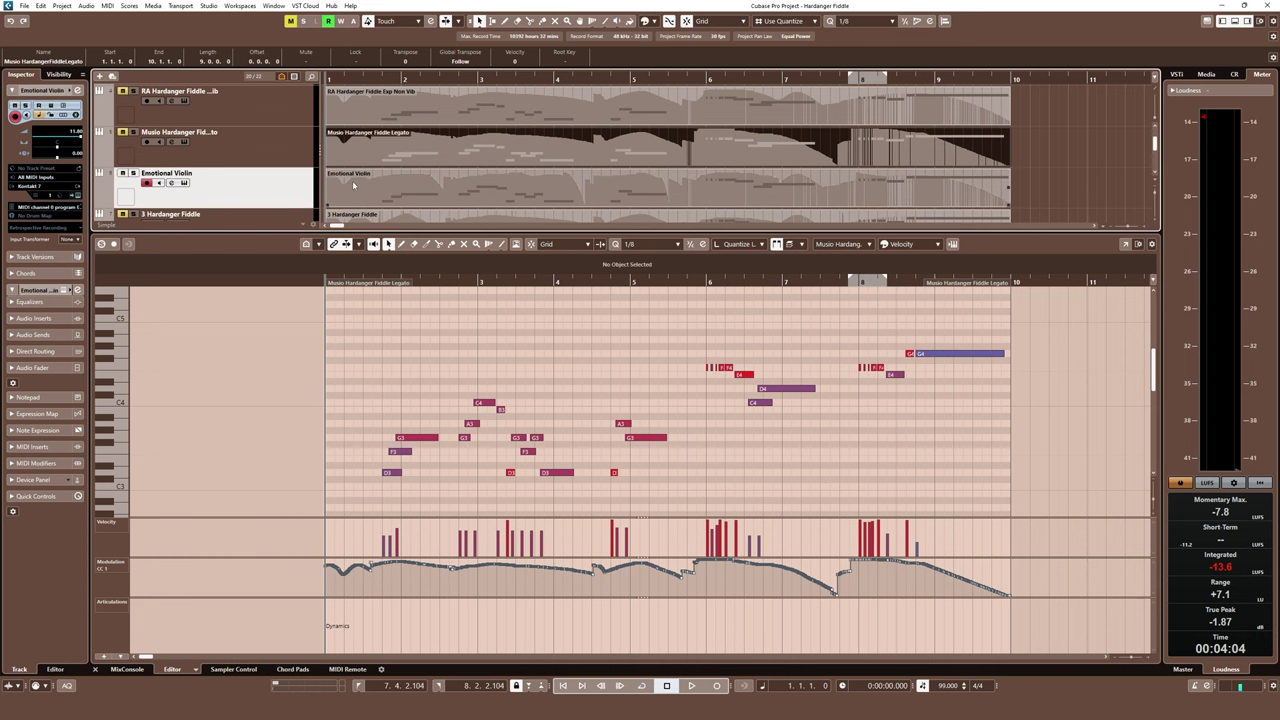
left_click(184, 183)
left_click_drag(678, 68, 747, 86)
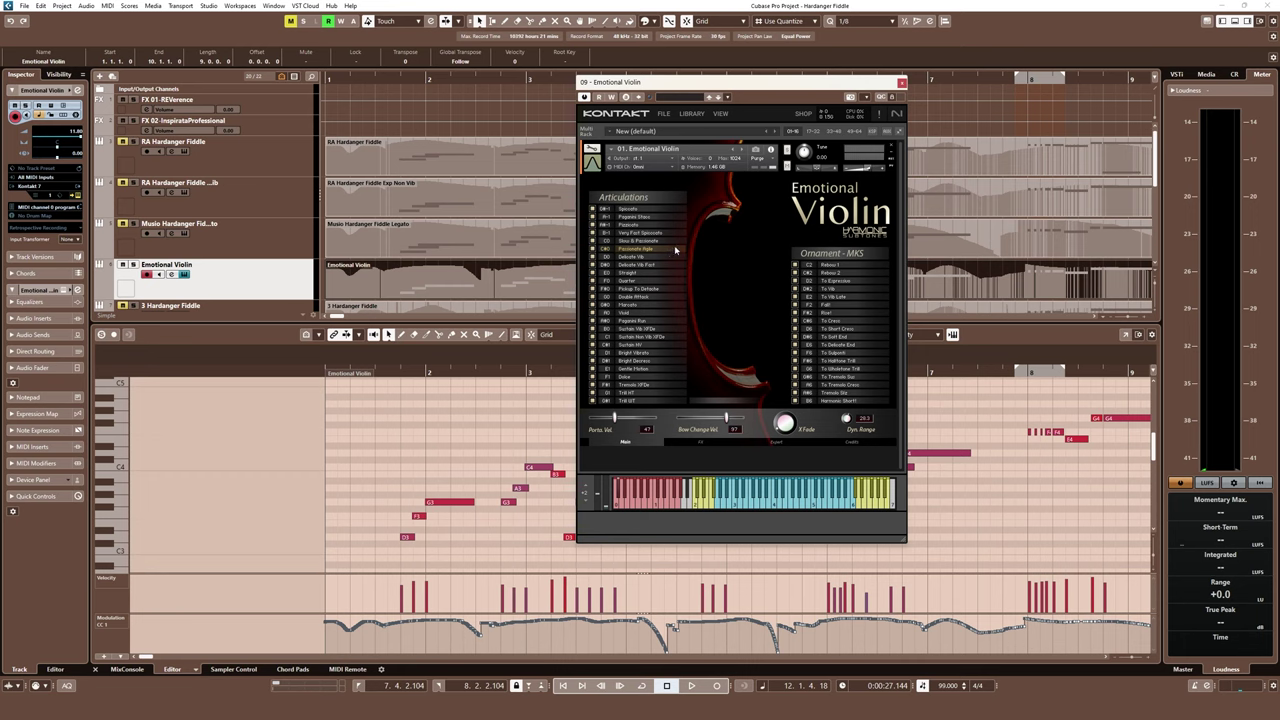
left_click(777, 442)
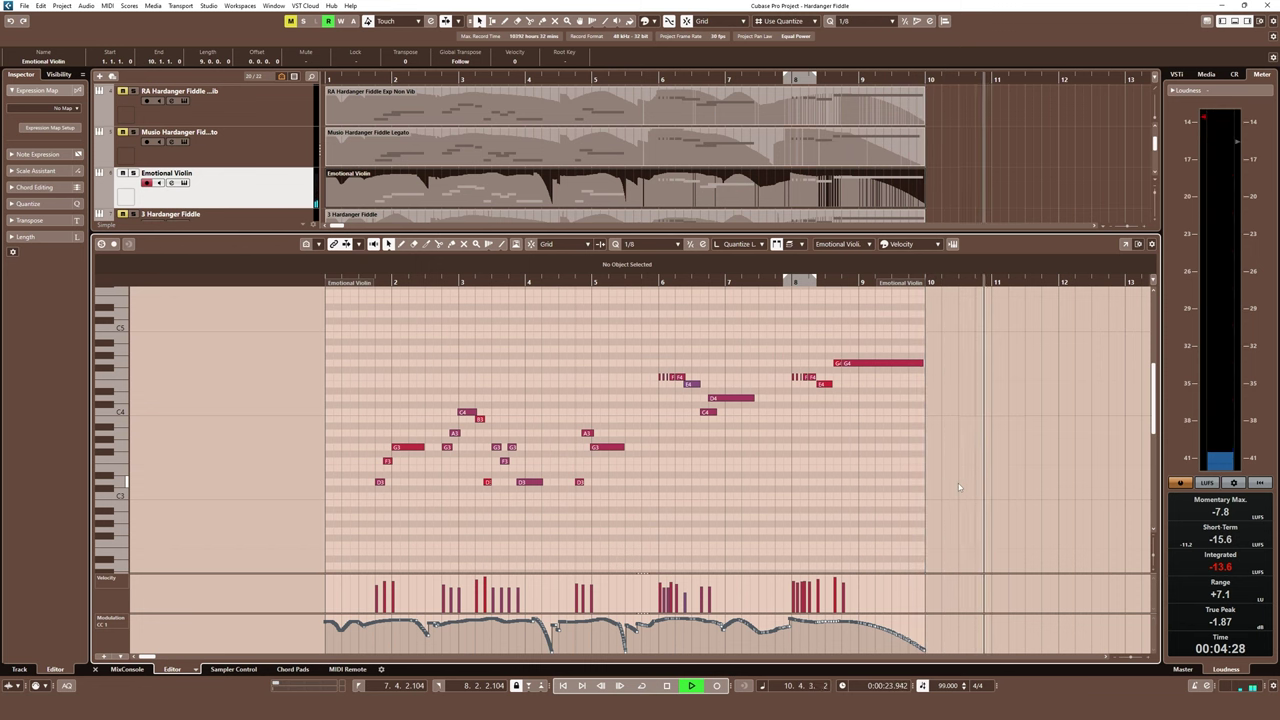
Select 3 Hardanger Fiddle and show its Hollywood Fantasy Strings articulation list in Opus.
left_click(170, 214)
key("space")
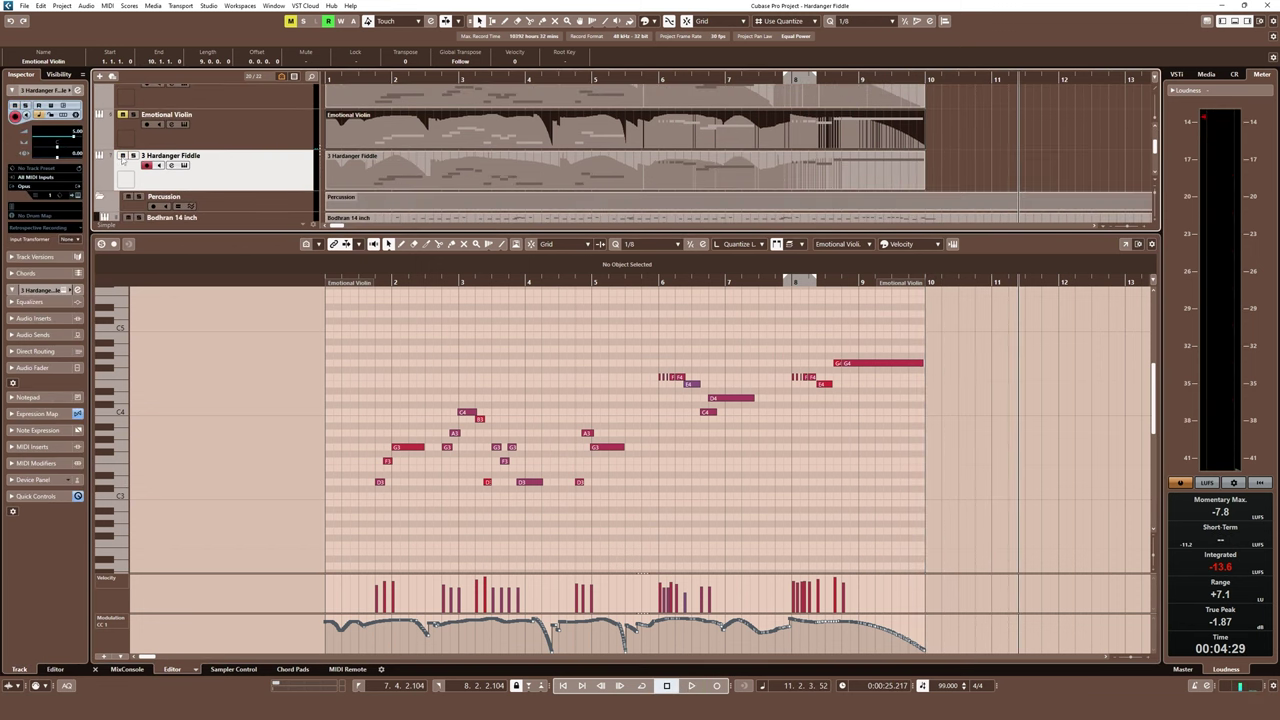
left_click(184, 166)
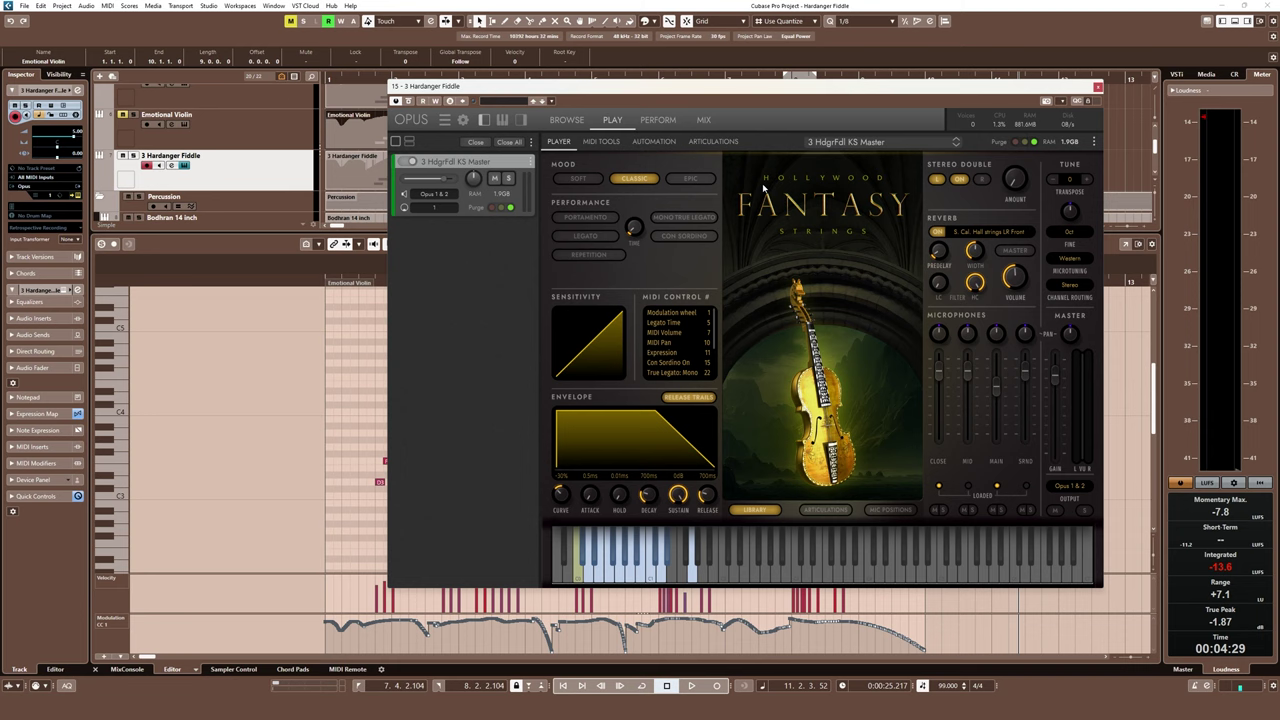
left_click(727, 142)
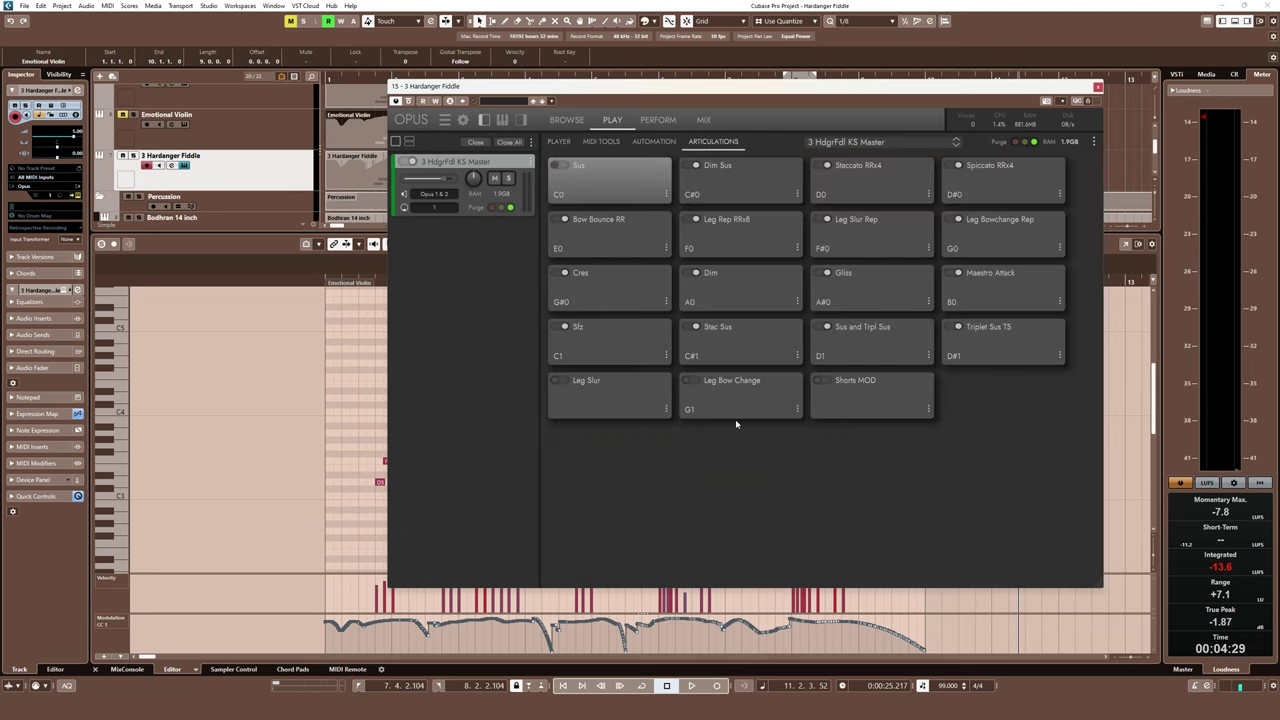
left_click(568, 142)
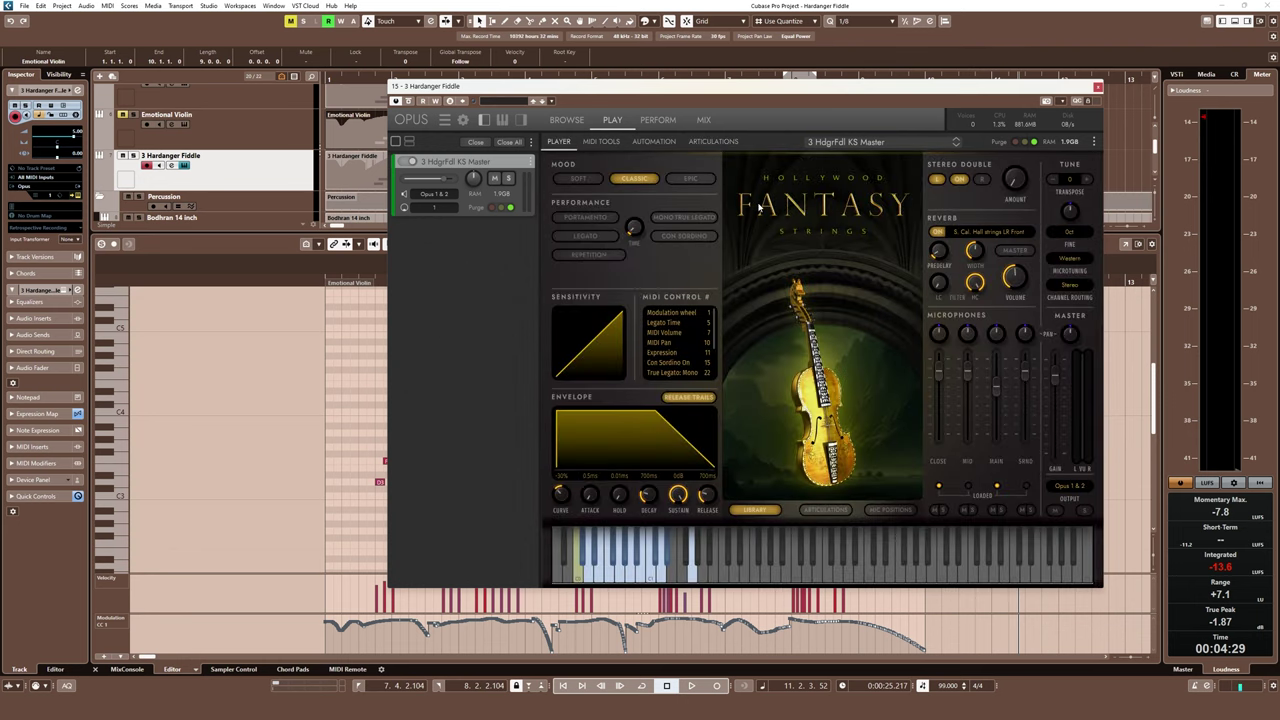
left_click_drag(745, 90, 772, 76)
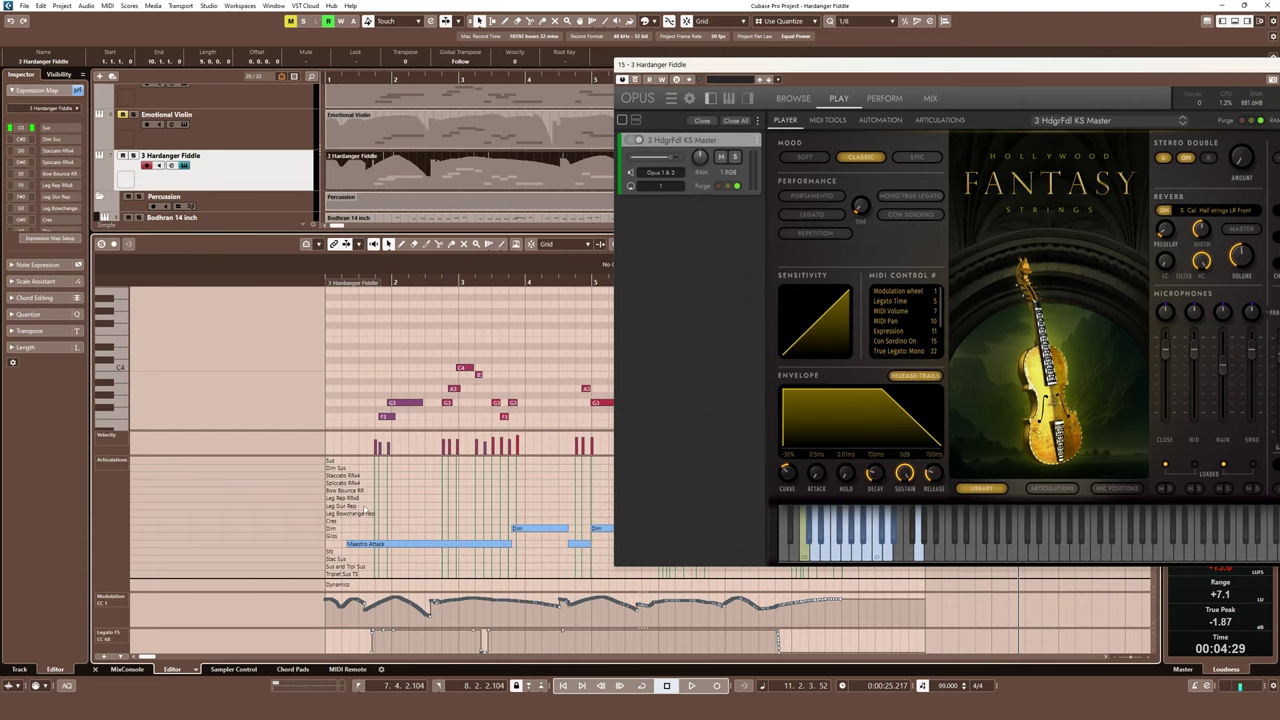
left_click_drag(928, 68, 854, 78)
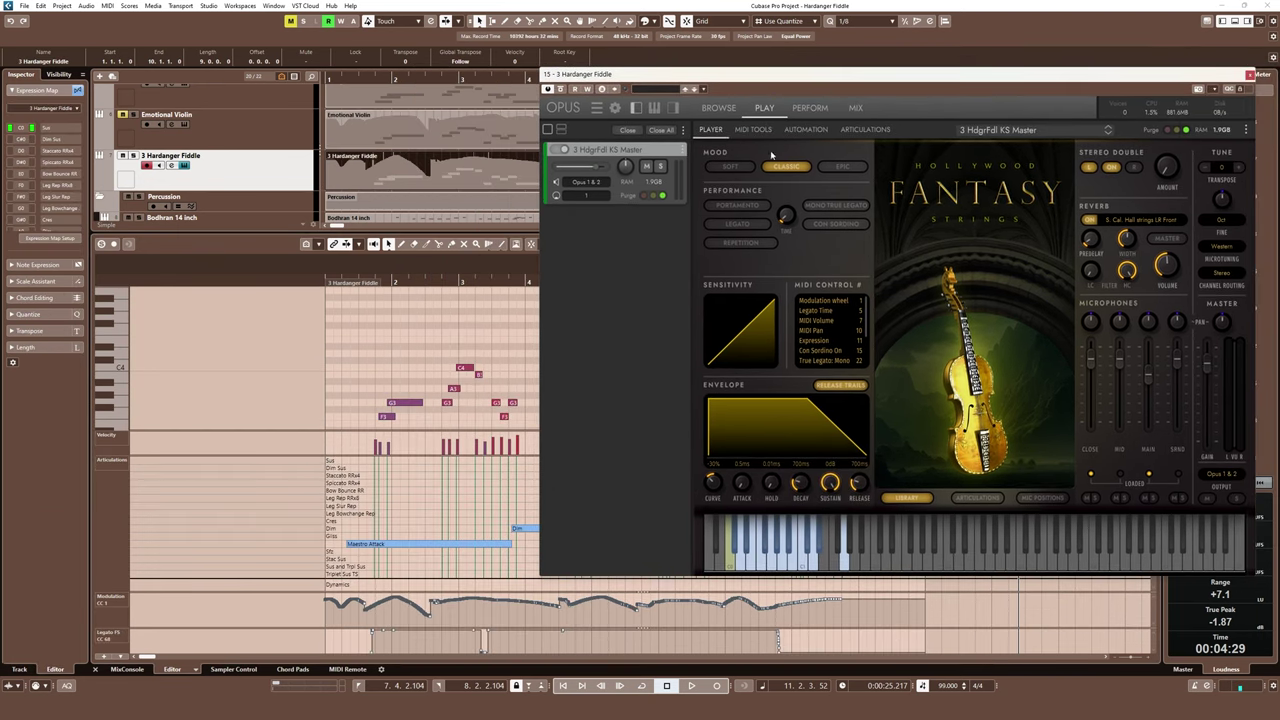
left_click(865, 130)
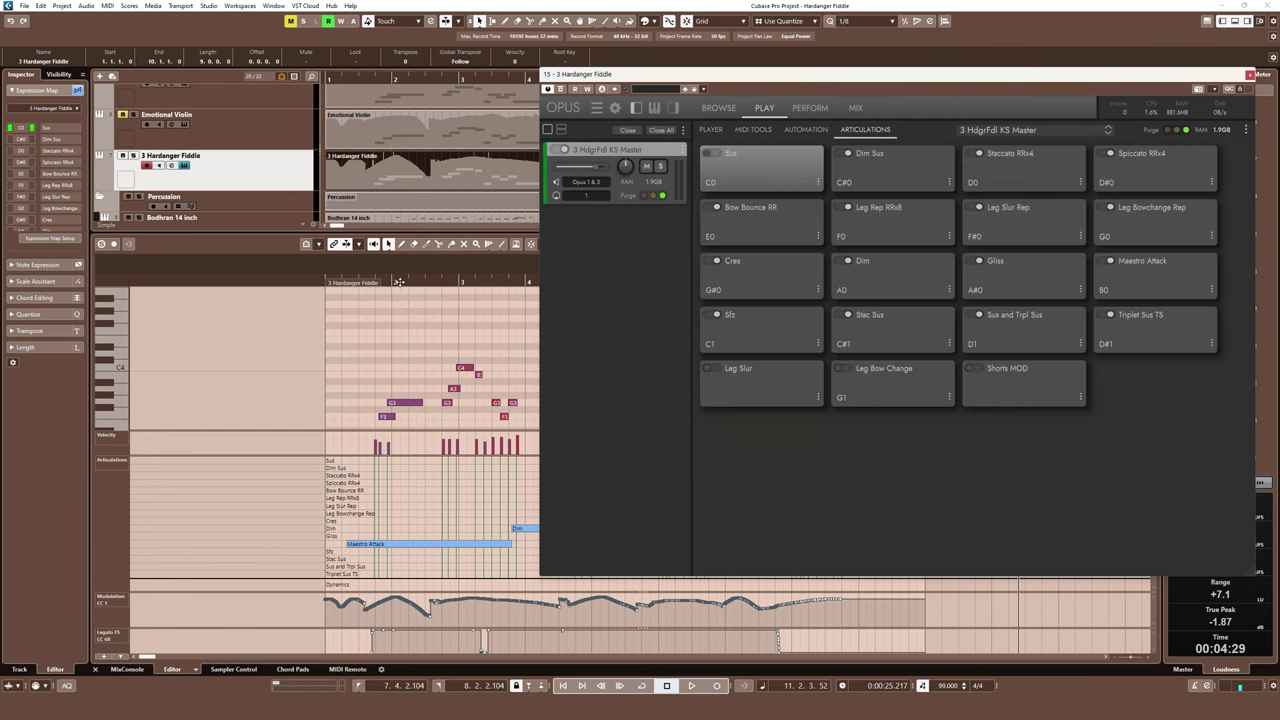
Zoom in near bar 1 and play the 3 Hardanger Fiddle melody through to its end.
left_click(357, 281)
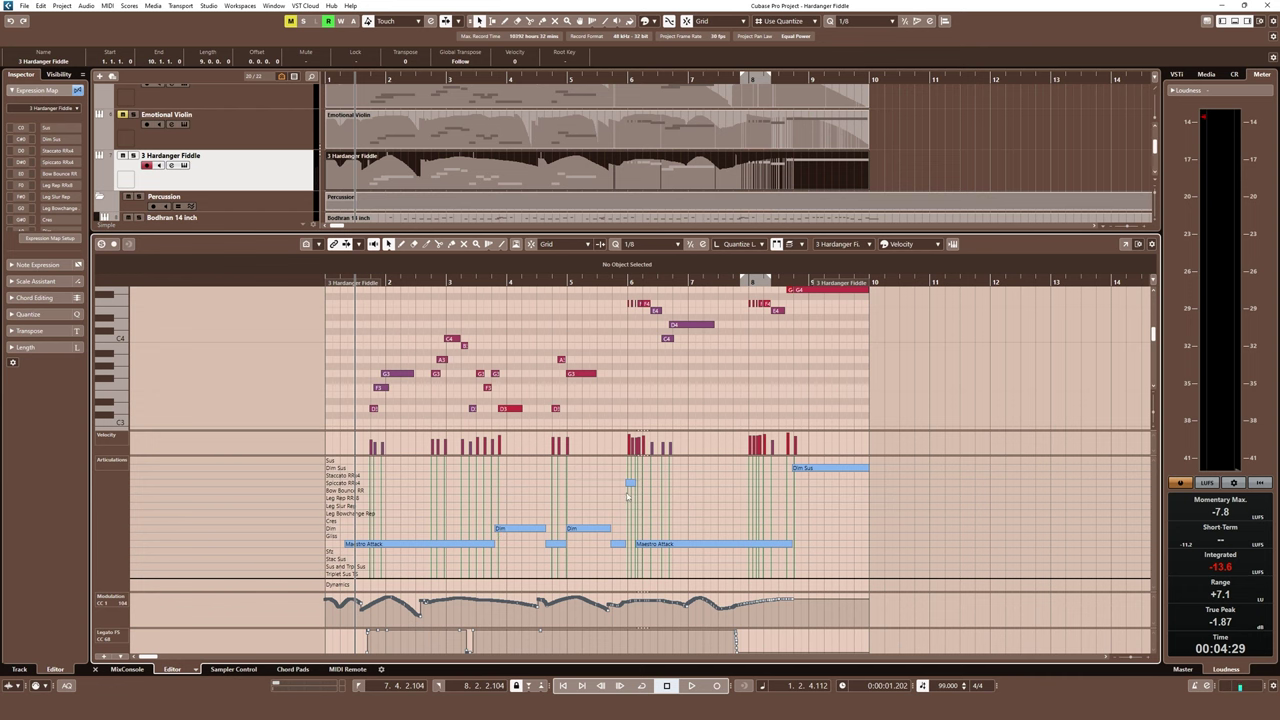
key("h")
key("h")
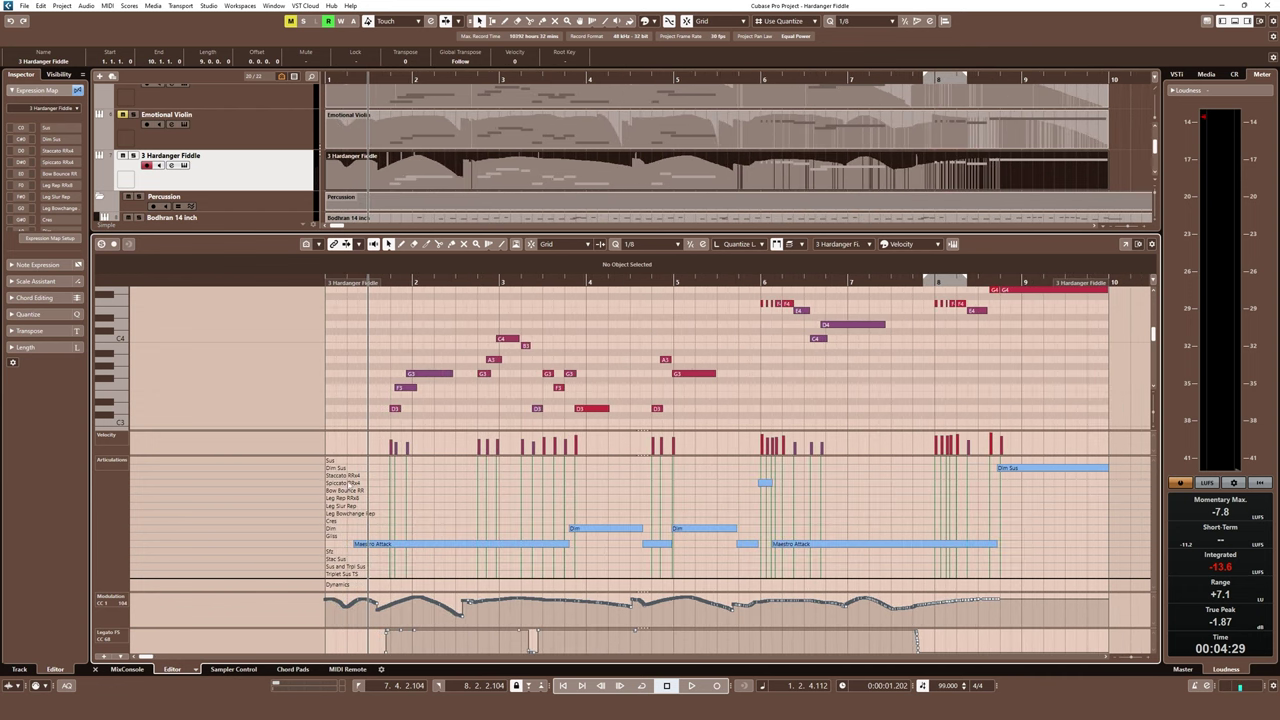
key("h")
key("space")
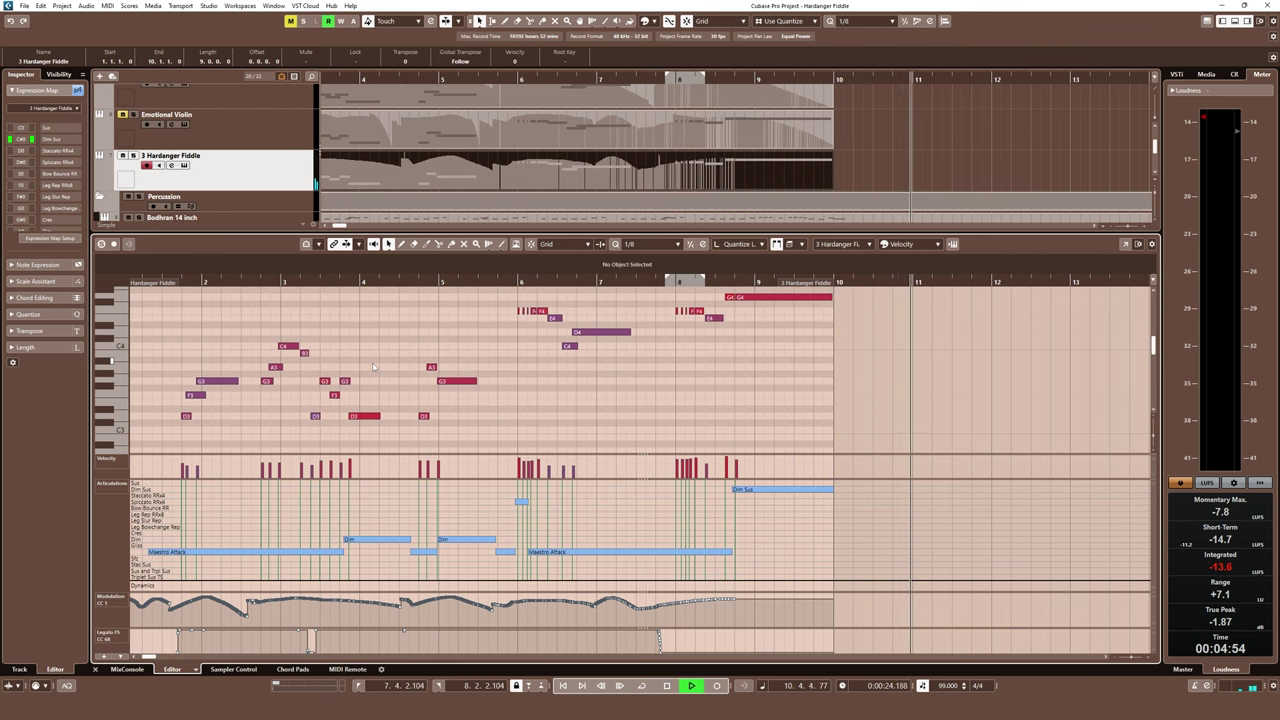
key("space")
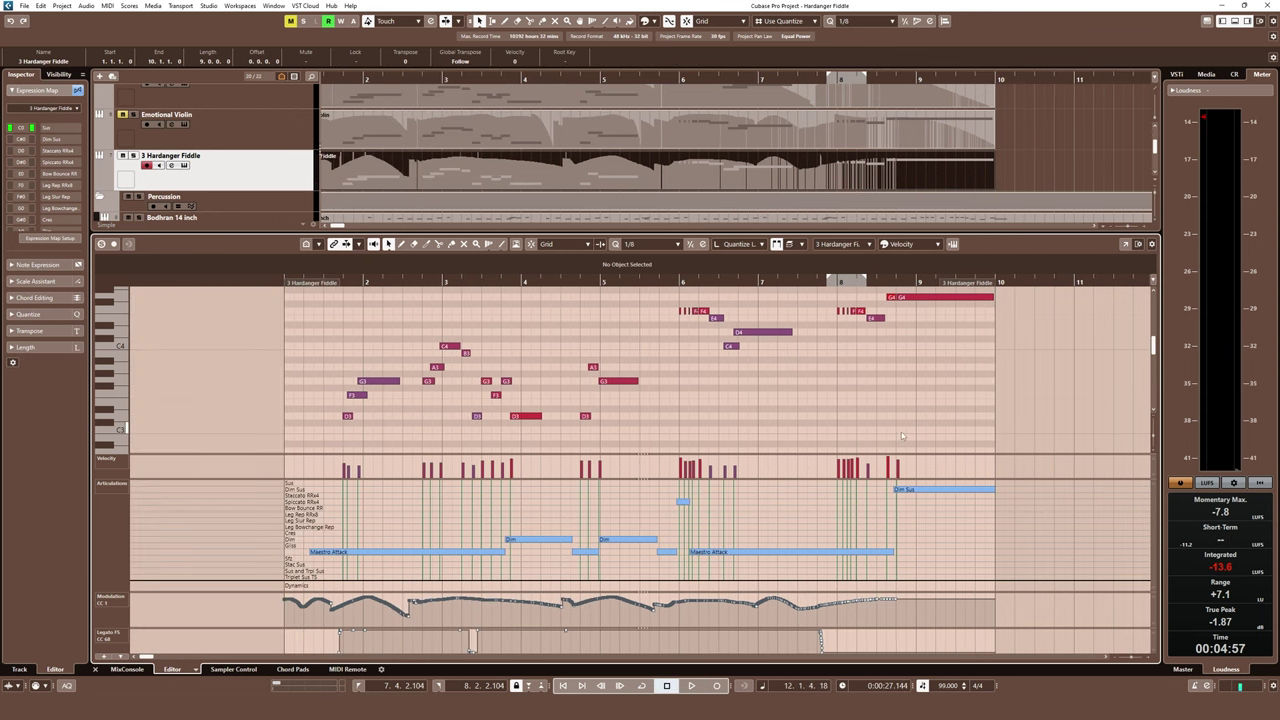